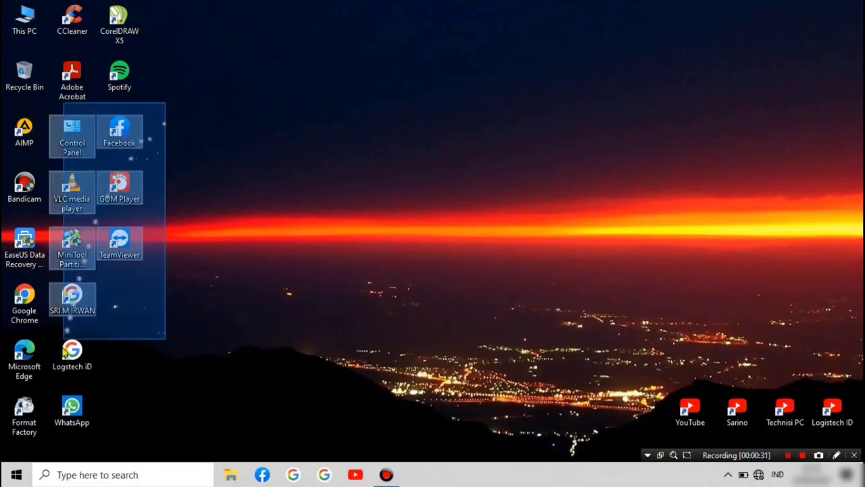
right_click(8, 309)
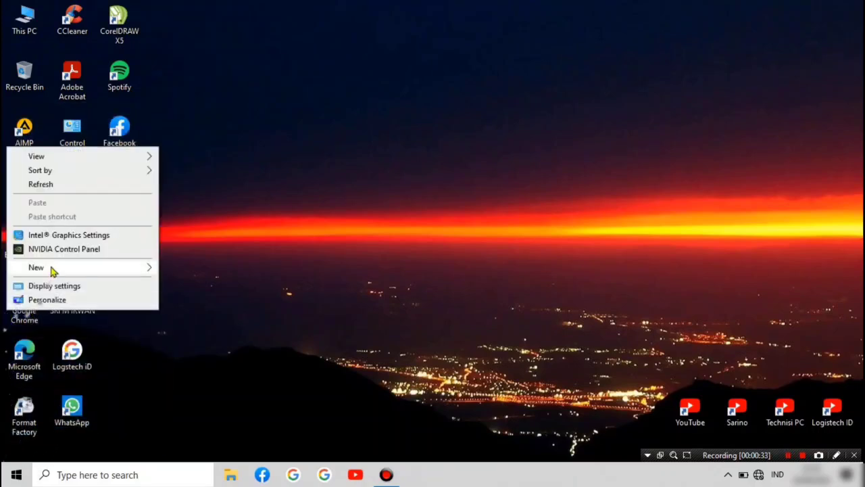
left_click(195, 273)
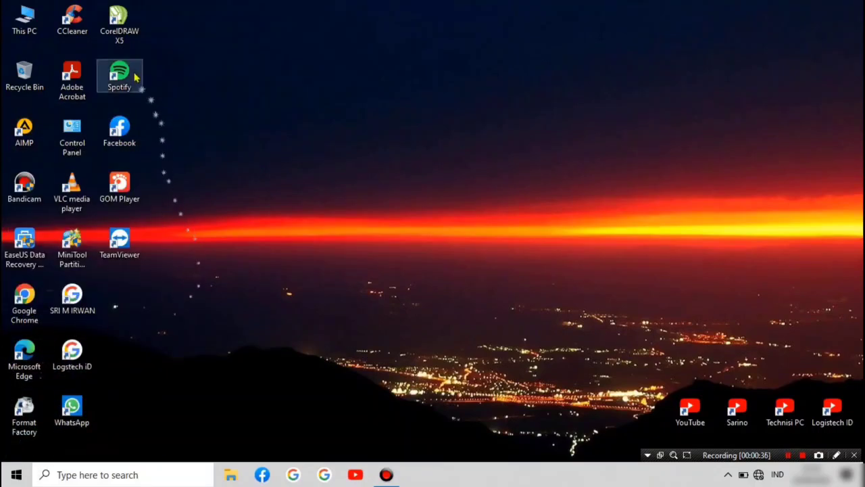
- Delete the CorelDRAW X5, Spotify, Facebook, GOM Player and TeamViewer shortcuts from the desktop
left_click_drag(147, 12, 118, 254)
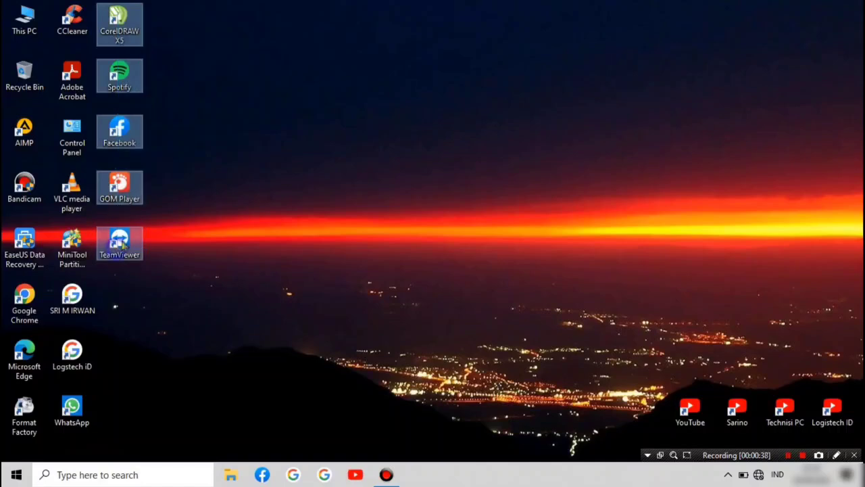
right_click(119, 250)
left_click(169, 421)
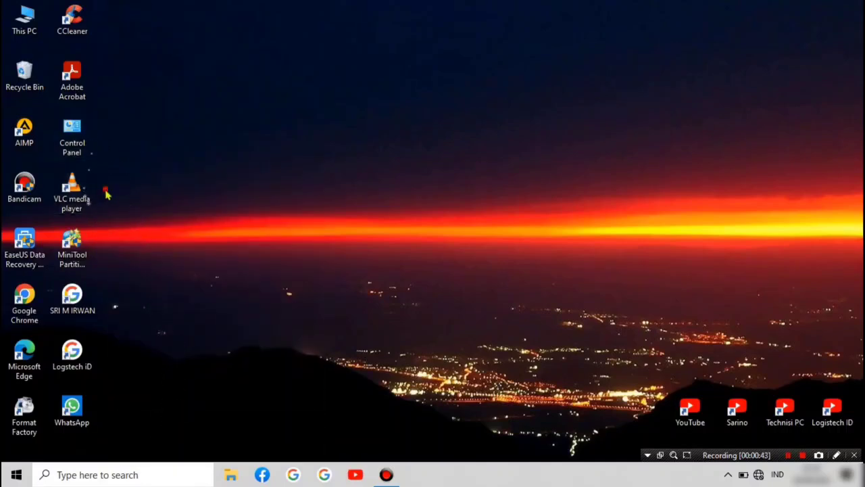
- Delete the ten desktop shortcuts in the block from Bandicam and VLC media player down to Format Factory and WhatsApp
left_click_drag(105, 192, 30, 426)
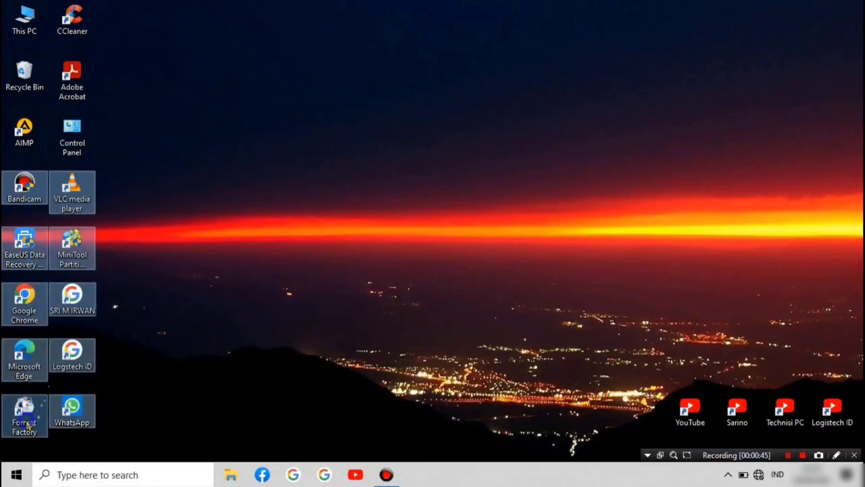
right_click(27, 418)
left_click(74, 382)
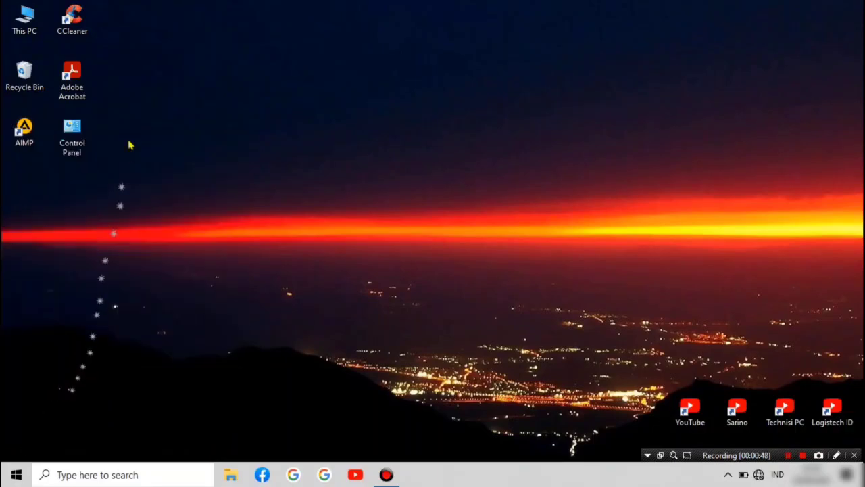
- Delete the CCleaner and Adobe Acrobat shortcuts from the desktop
left_click_drag(101, 28, 67, 88)
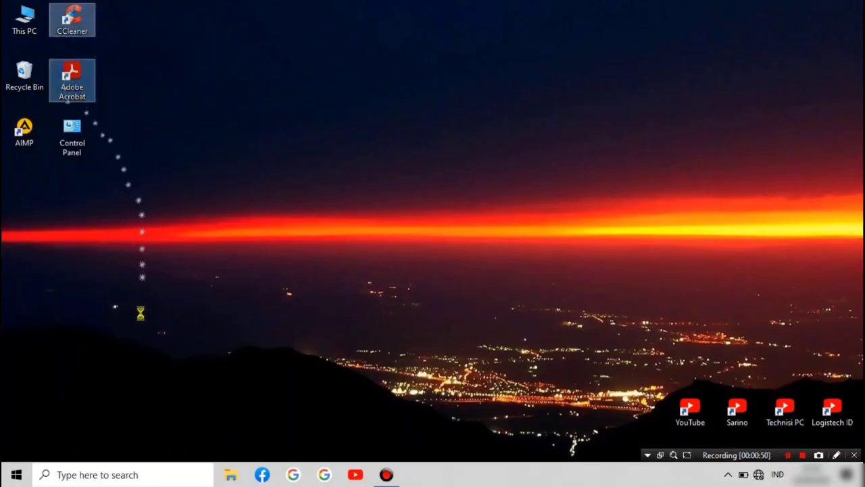
key("Menu")
left_click(108, 327)
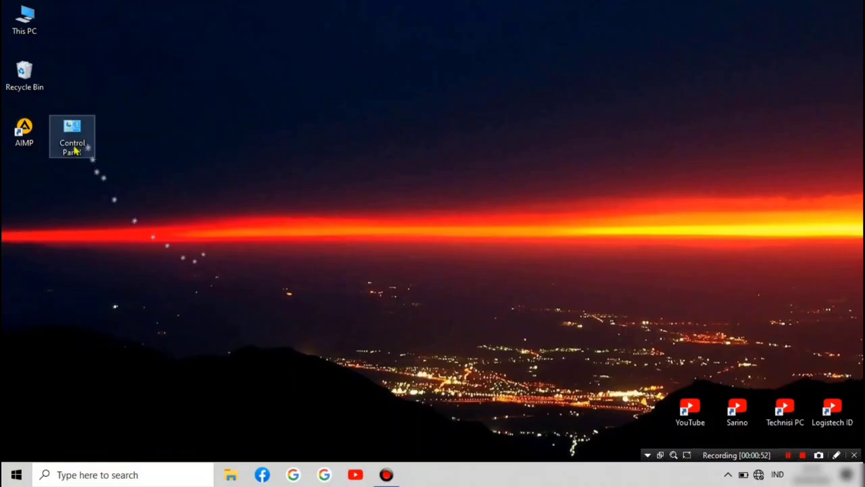
- Search for "control", open Control Panel and show the list of installed programs for uninstalling
left_click(125, 475)
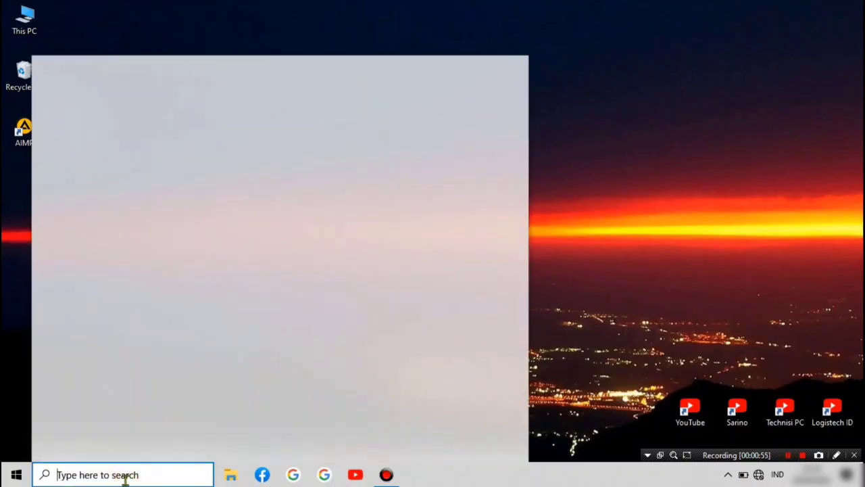
type("control")
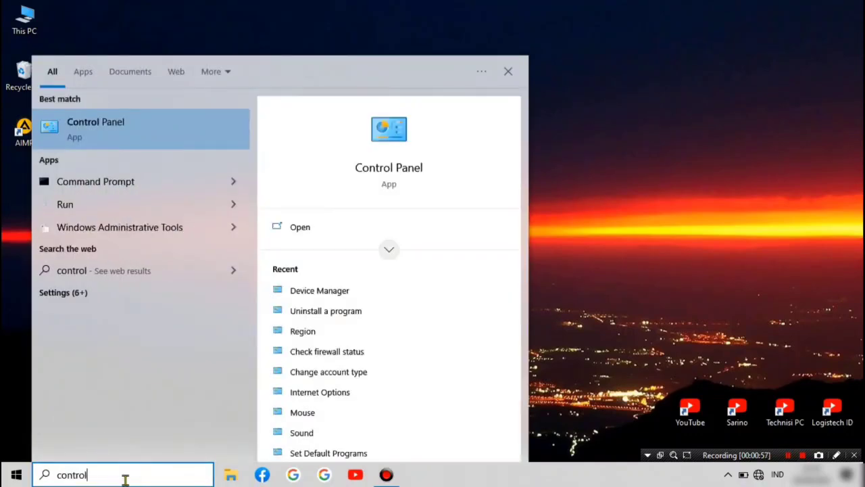
left_click(111, 123)
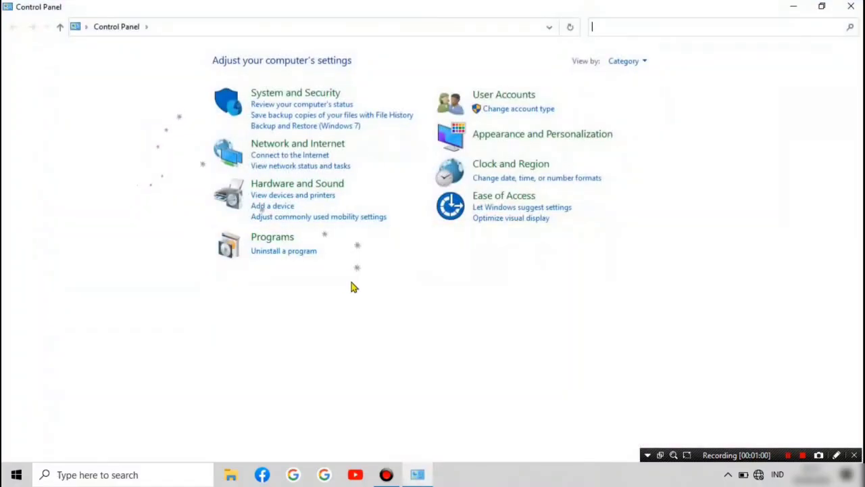
left_click(304, 252)
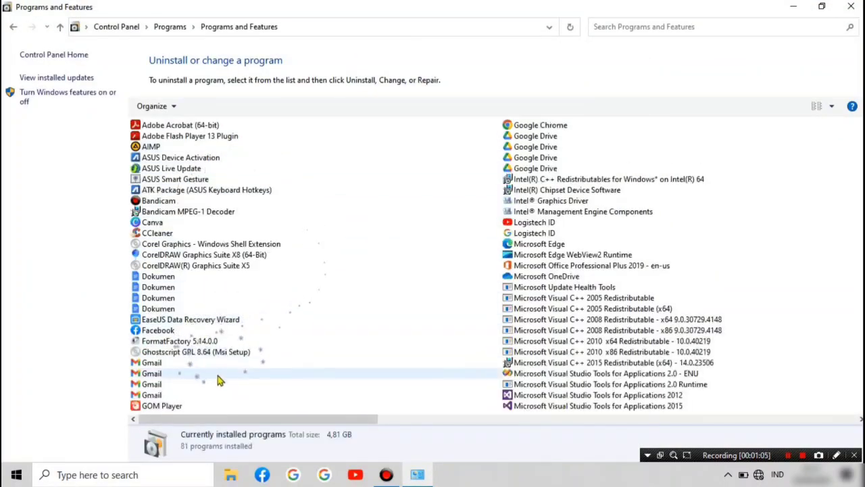
- Uninstall Adobe Acrobat (64-bit) and turn off the uninstall confirmation dialog for the future
left_click(207, 125)
right_click(207, 124)
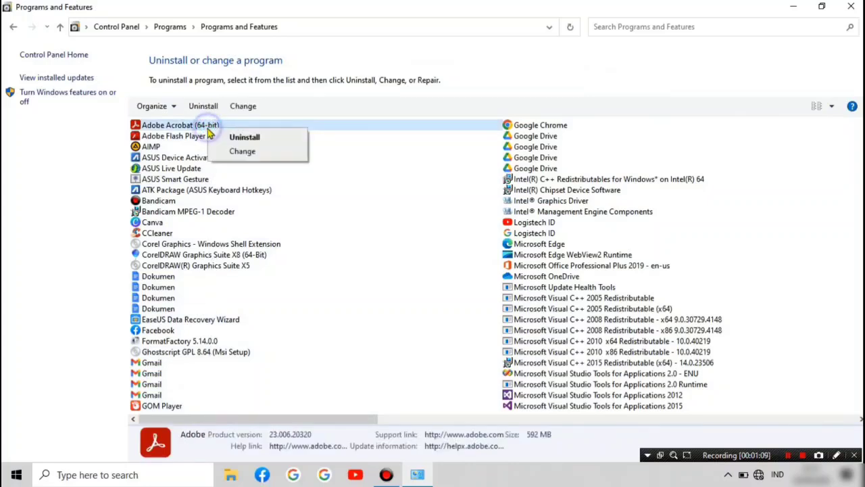
left_click(230, 139)
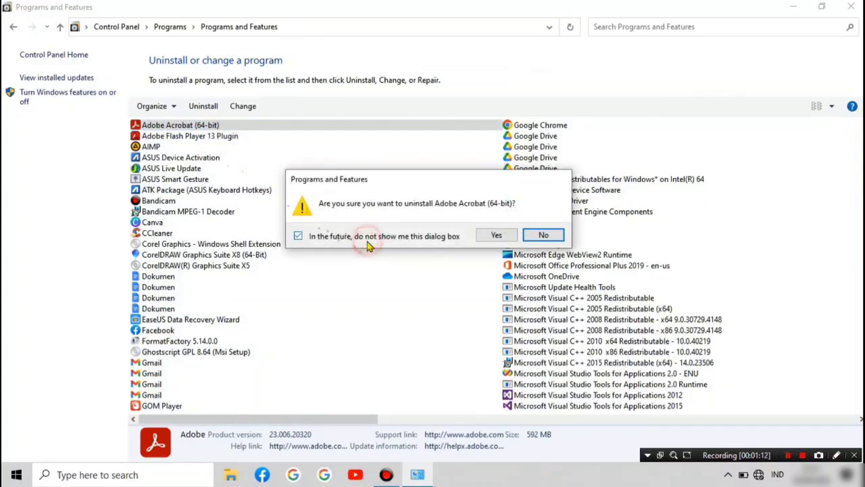
left_click(496, 235)
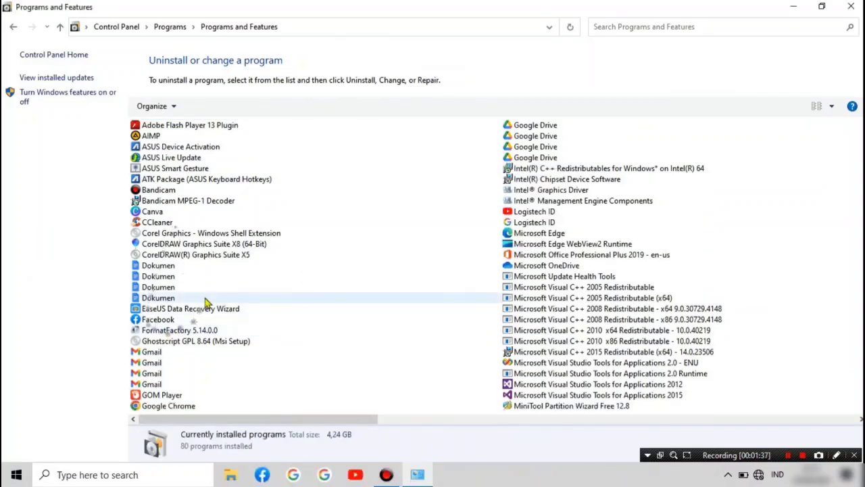
- Uninstall CorelDRAW Graphics Suite X5 with the Remove option, leaving Remove User Files unselected
left_click(219, 255)
right_click(223, 258)
left_click(244, 266)
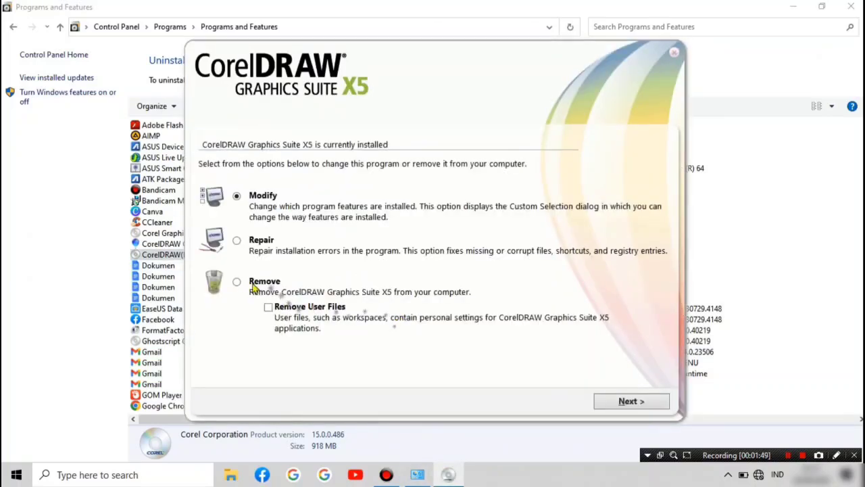
left_click(236, 281)
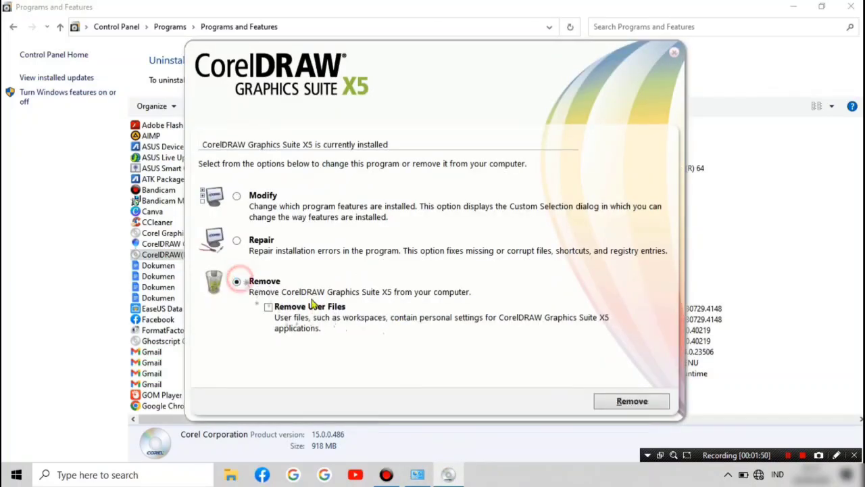
left_click(598, 403)
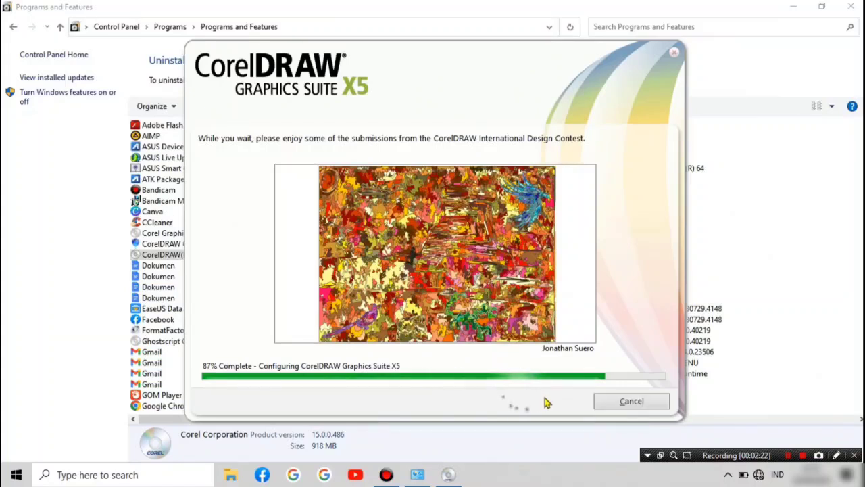
left_click(623, 403)
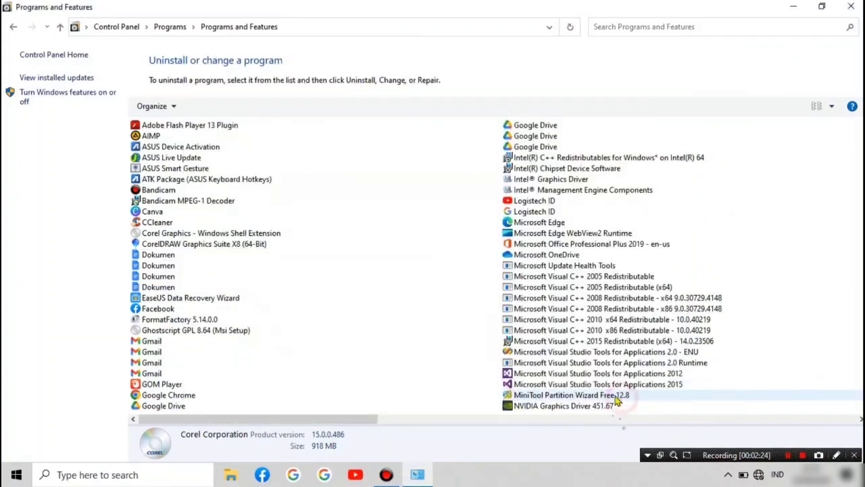
- Uninstall GOM Player, and close its uninstall web page and the Programs and Features window
right_click(168, 383)
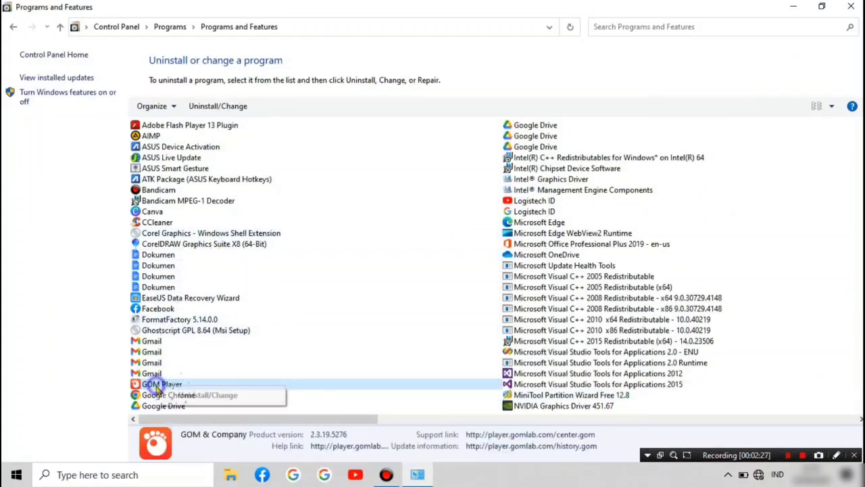
left_click(207, 394)
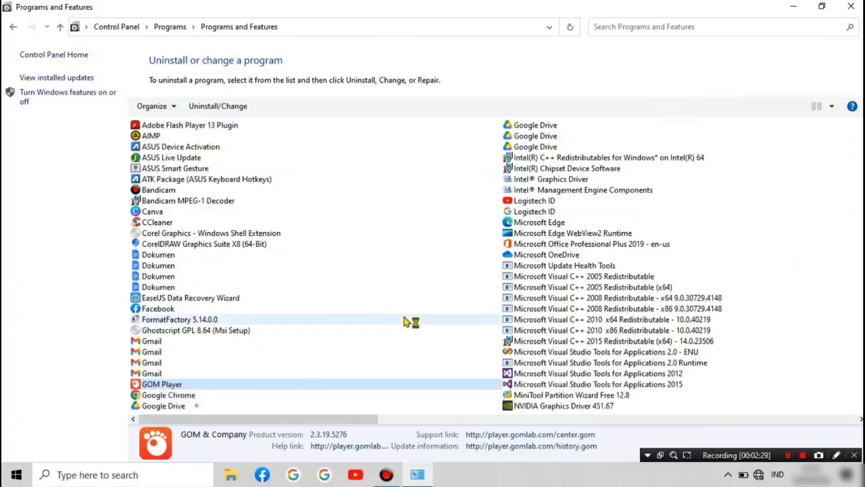
left_click(503, 338)
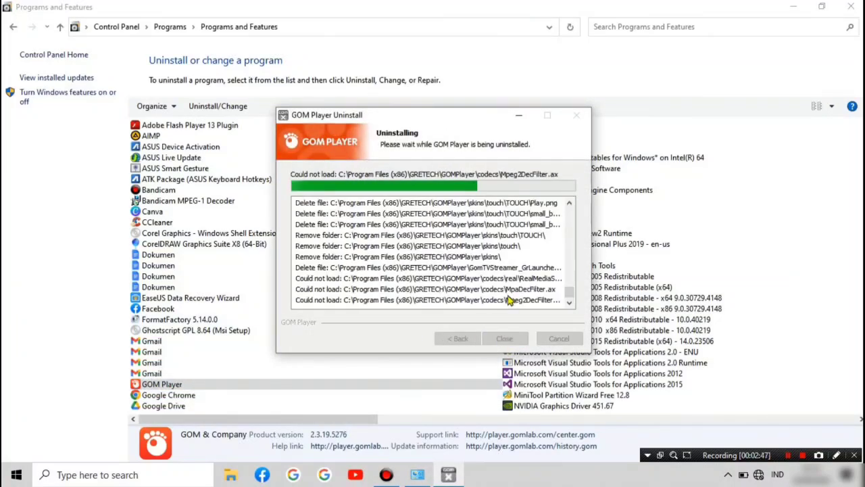
left_click(507, 338)
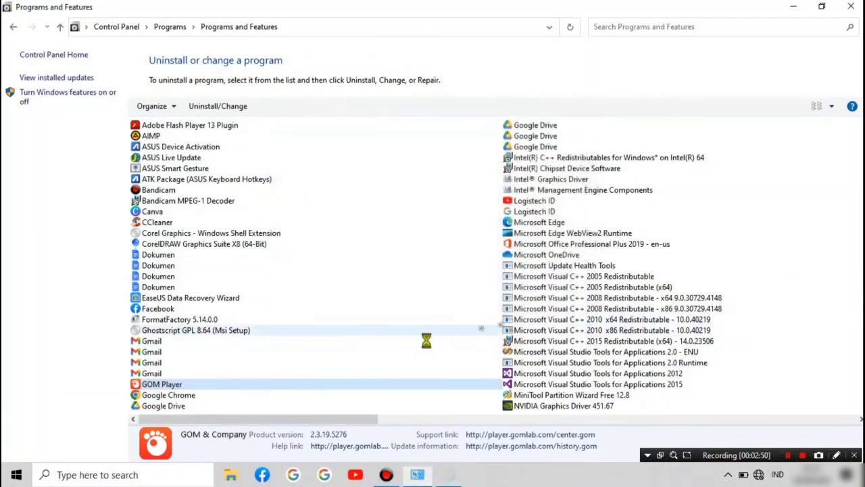
left_click(473, 116)
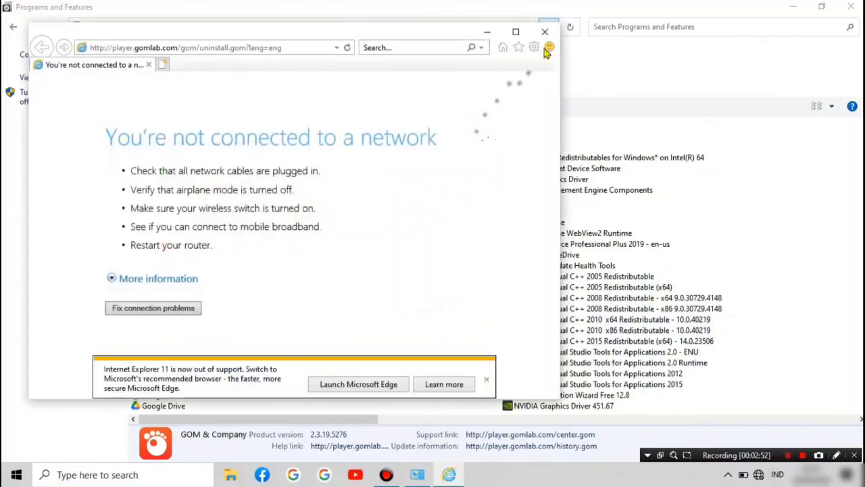
left_click(545, 32)
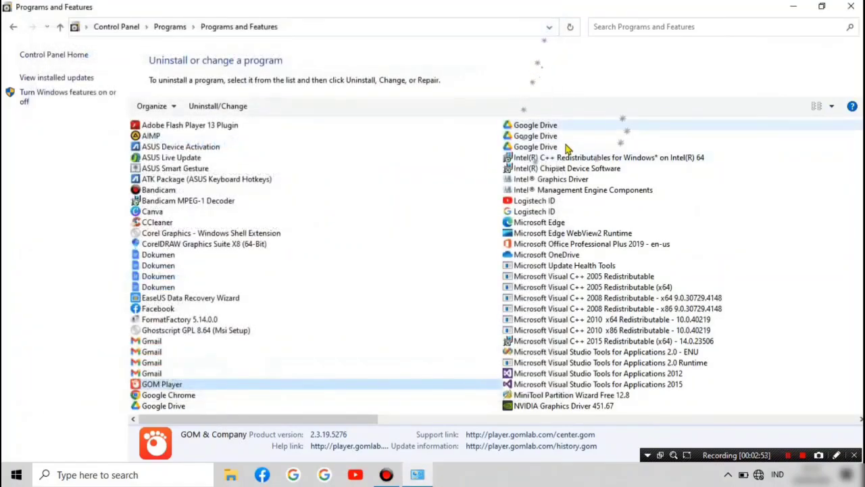
left_click(851, 6)
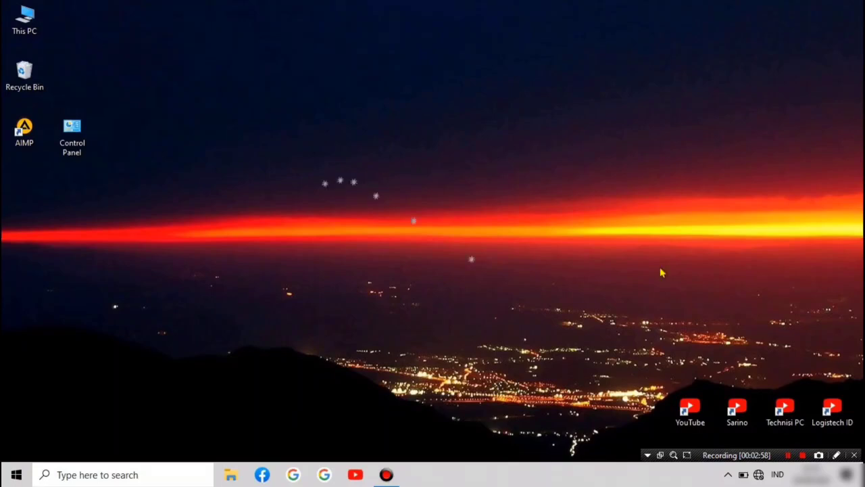
- Check the network connection options from the desktop
left_click(758, 474)
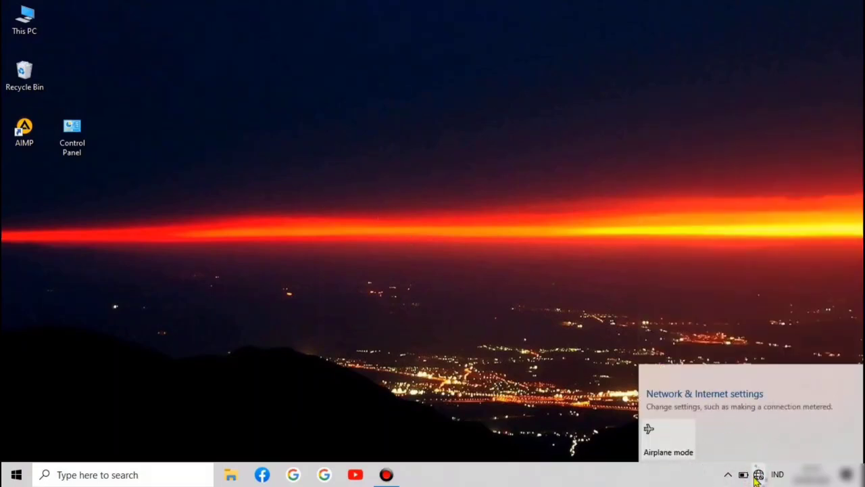
left_click(758, 475)
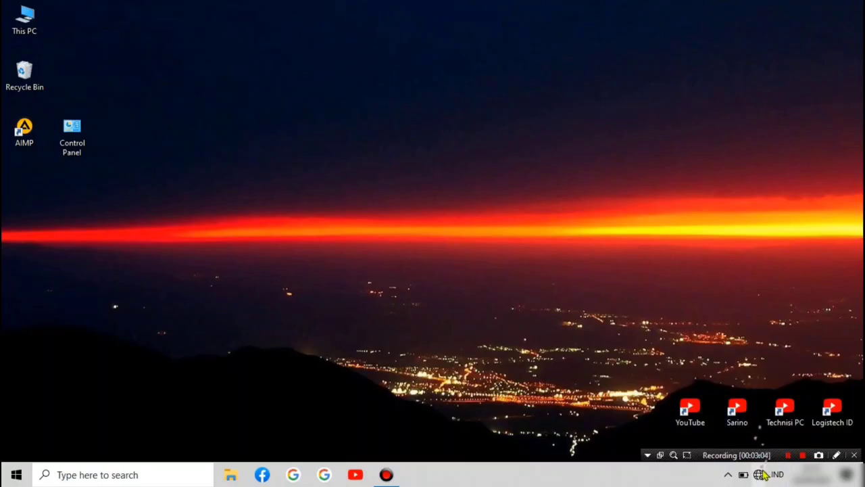
left_click(759, 475)
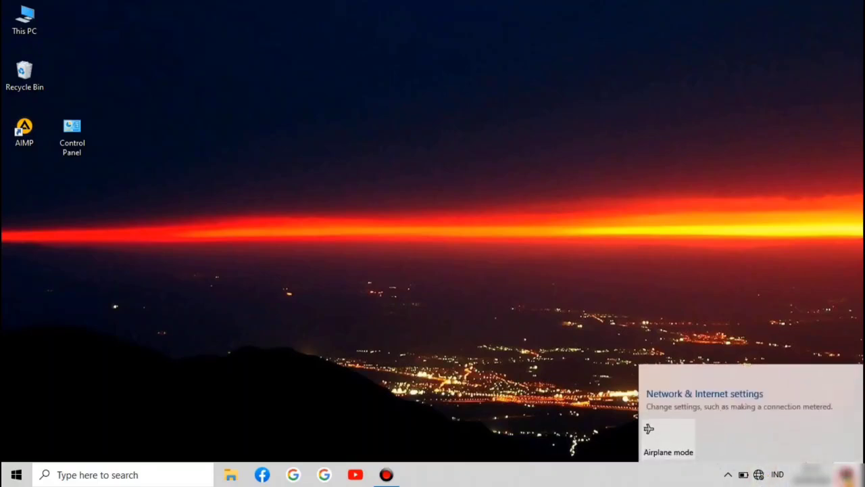
- Clear all notifications in the action center and refresh the desktop
left_click(846, 474)
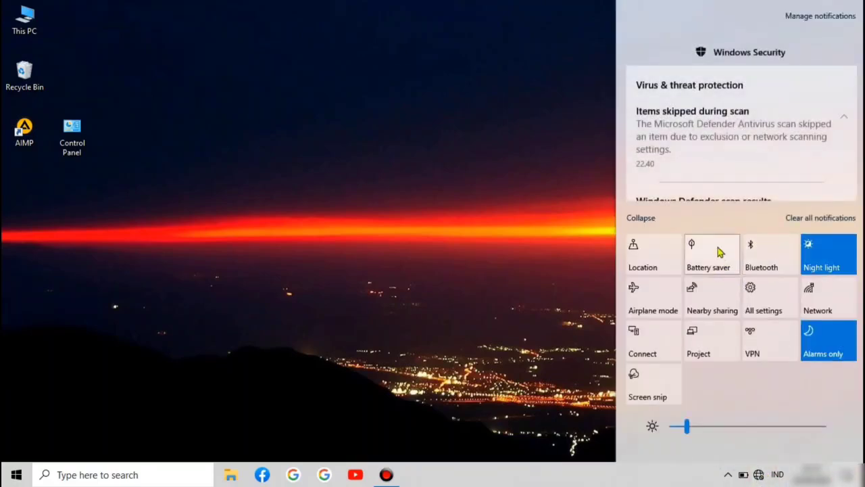
left_click(819, 217)
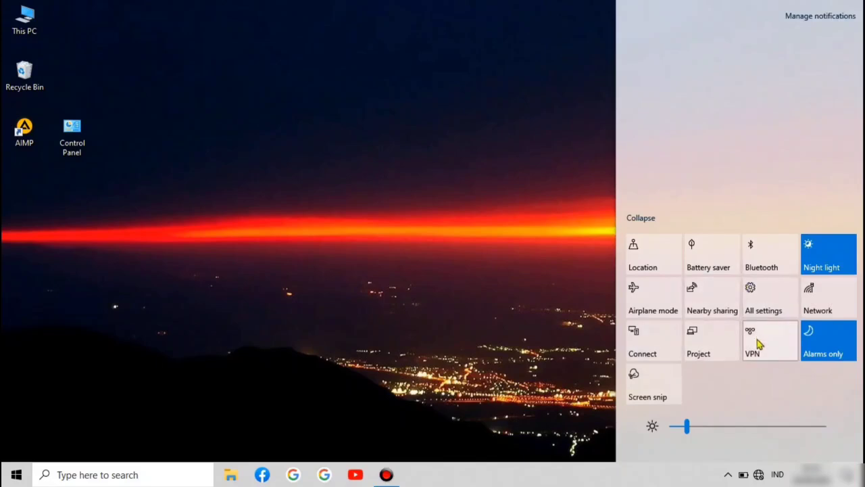
left_click(523, 353)
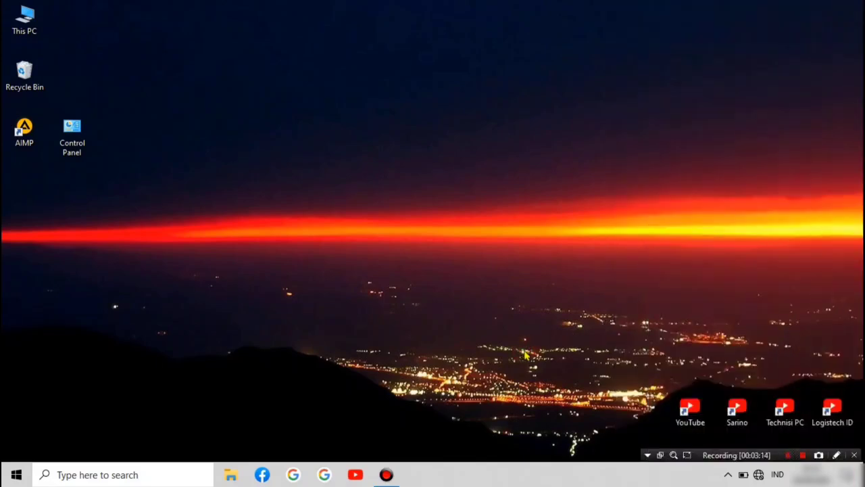
right_click(355, 203)
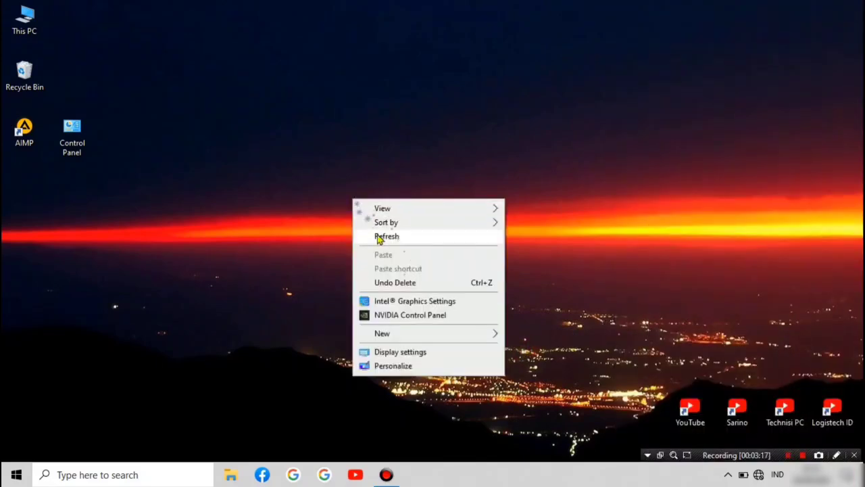
left_click(379, 238)
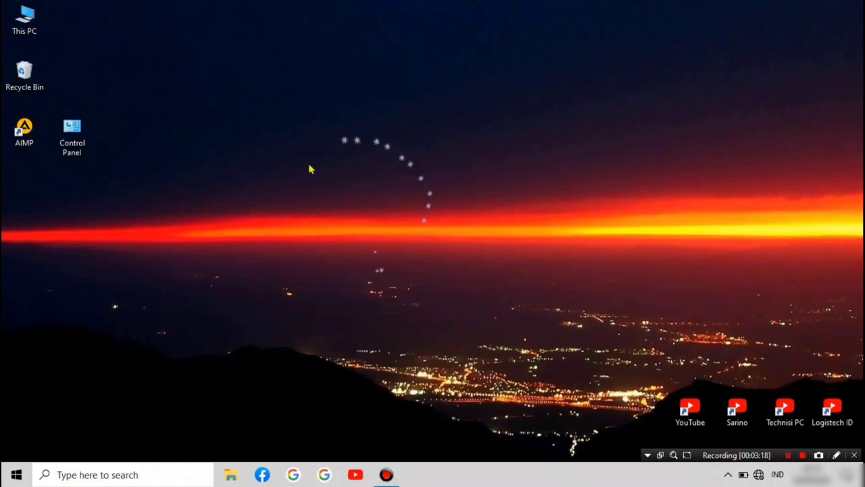
- Open the properties of This PC from File Explorer to view the device specifications
left_click(231, 476)
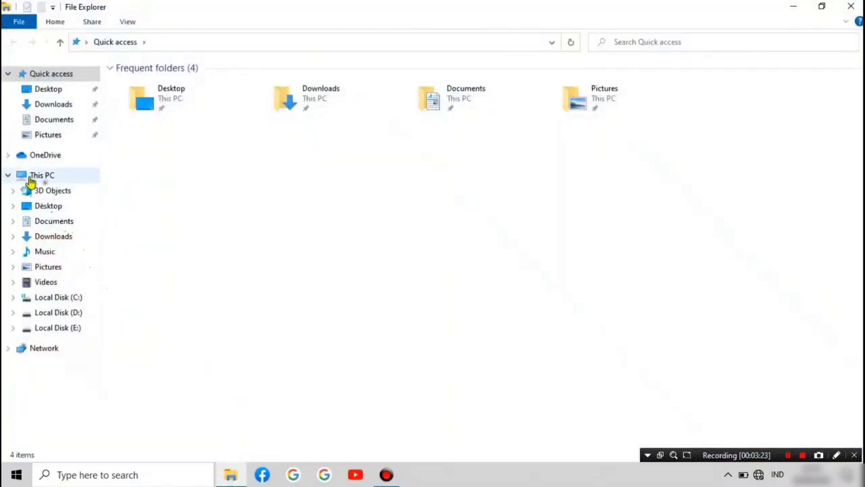
left_click(45, 181)
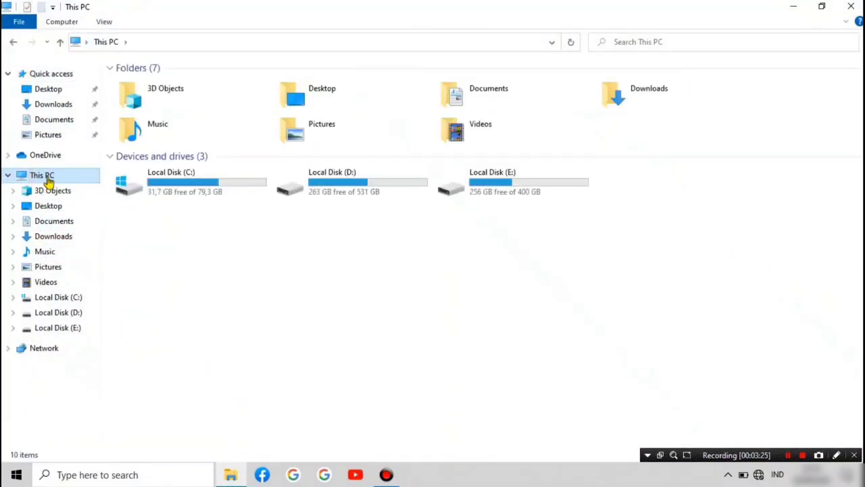
right_click(54, 177)
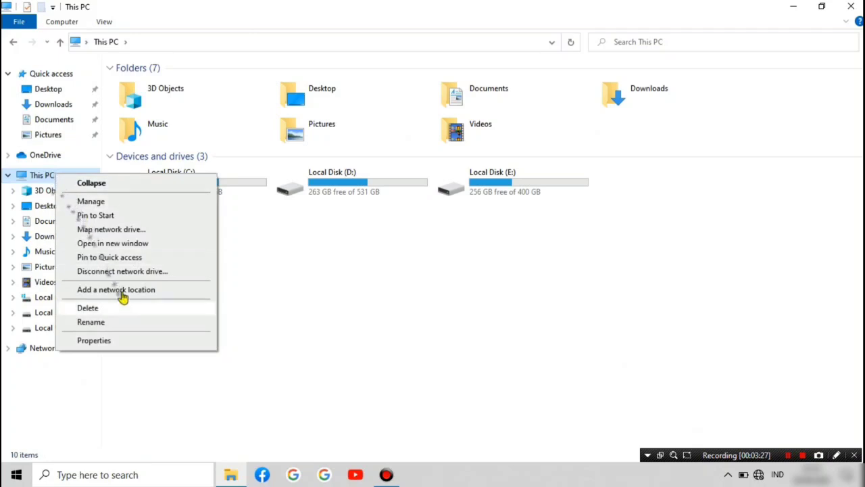
left_click(115, 342)
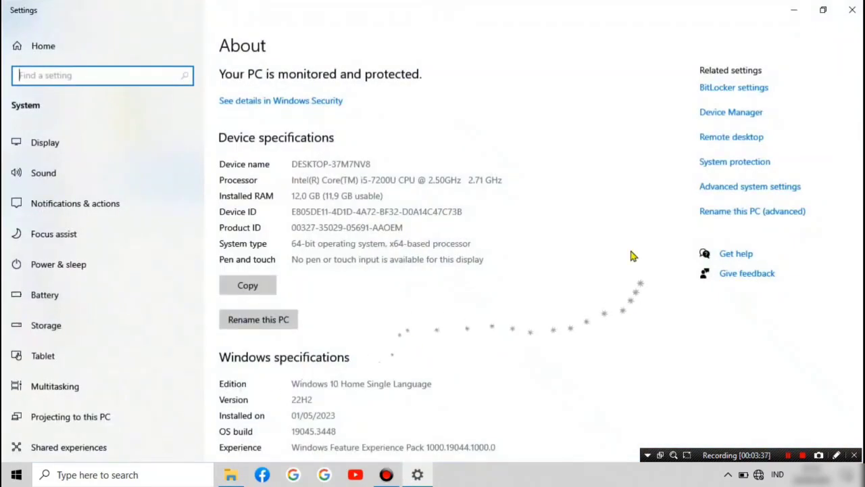
- Check the System Protection options in the advanced system settings, and close System Properties and Settings
left_click(753, 192)
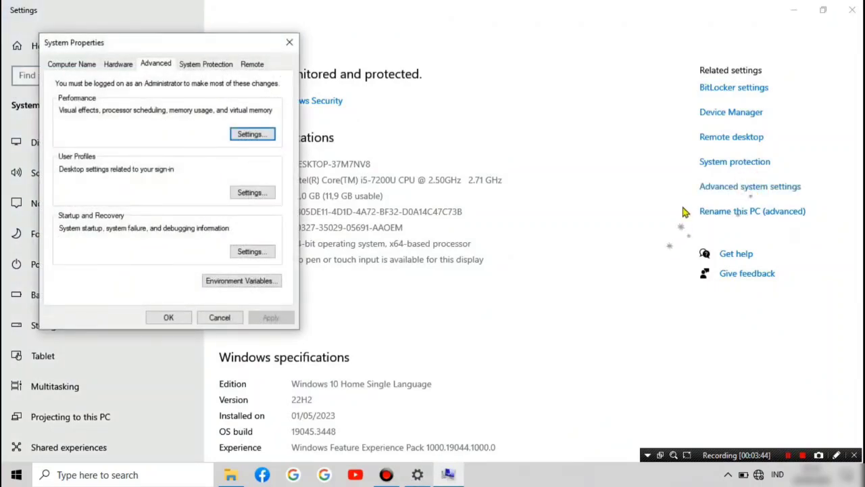
left_click(214, 68)
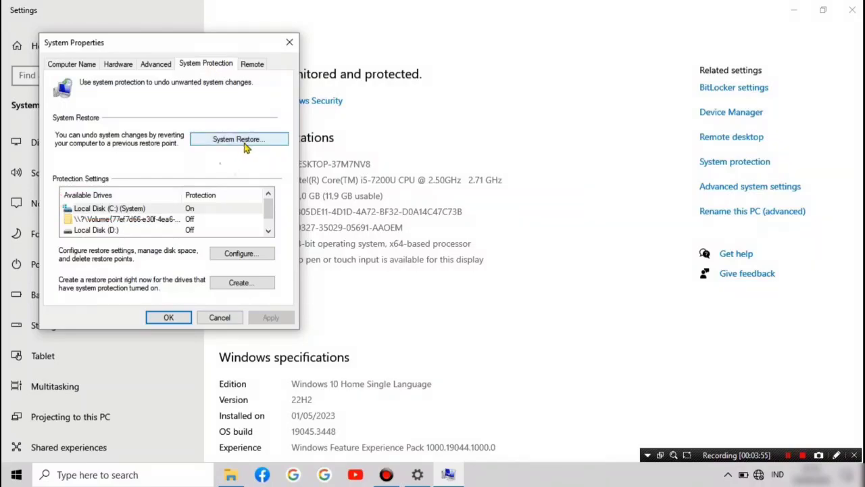
left_click(290, 42)
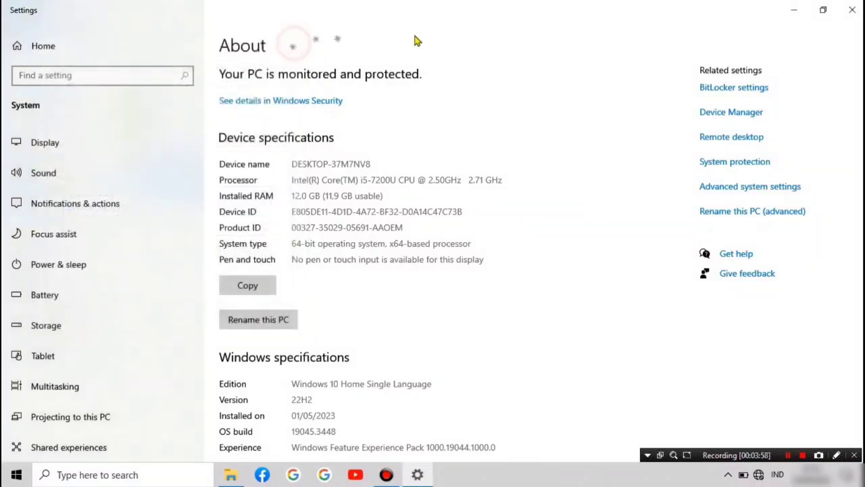
left_click(852, 10)
- Find rstrui.exe with the Windows search and run it as administrator, and close the File Explorer window
left_click(149, 474)
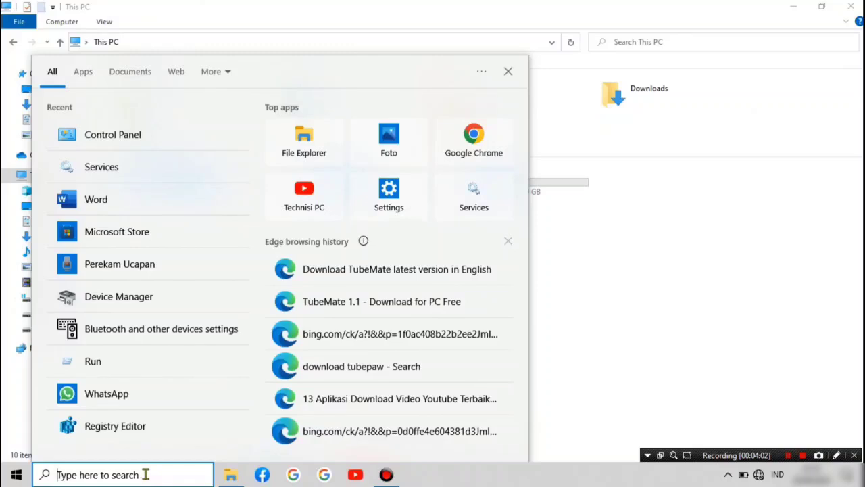
type("rstrui")
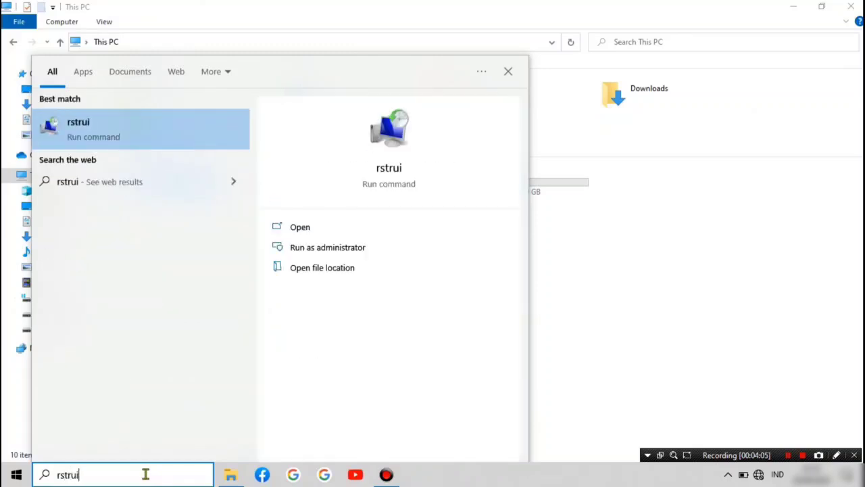
type(".exe")
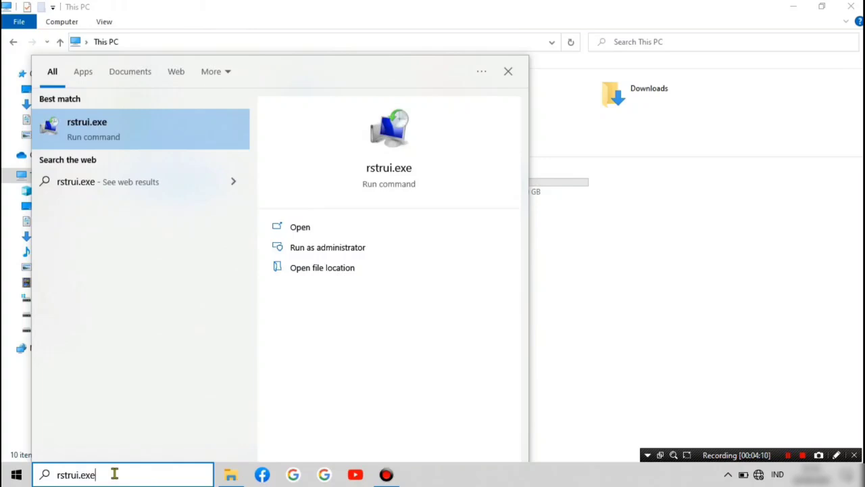
key("super+plus")
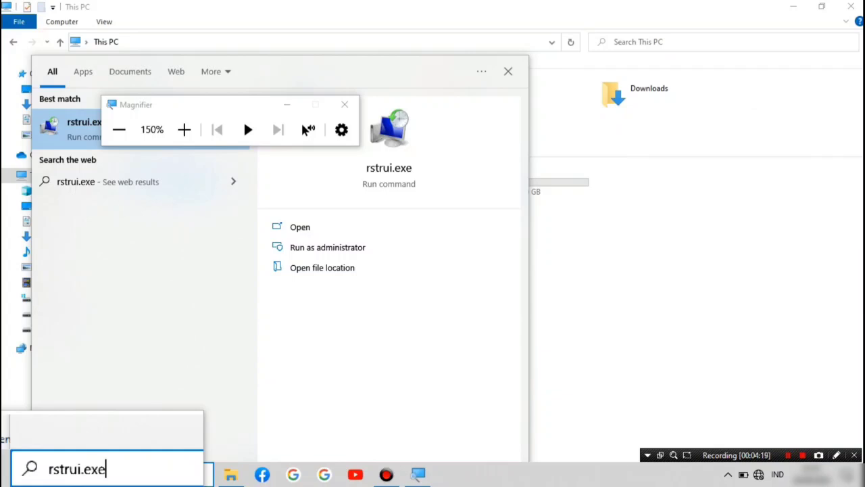
key("super+Escape")
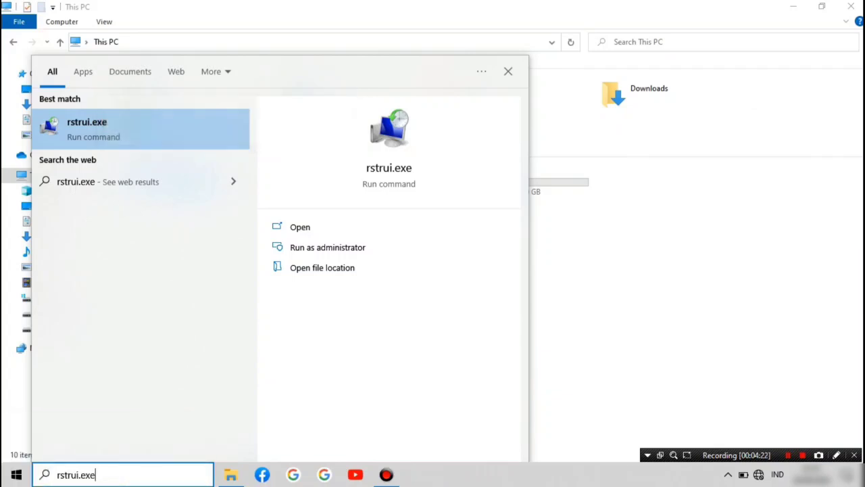
right_click(100, 131)
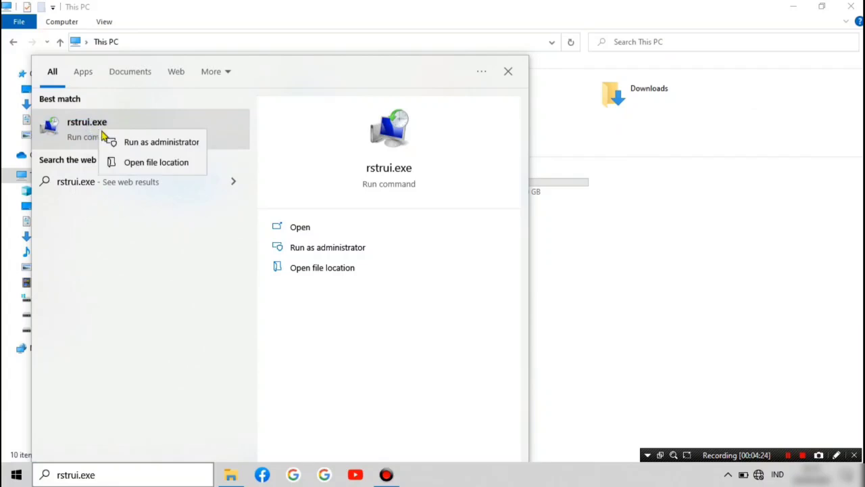
left_click(177, 144)
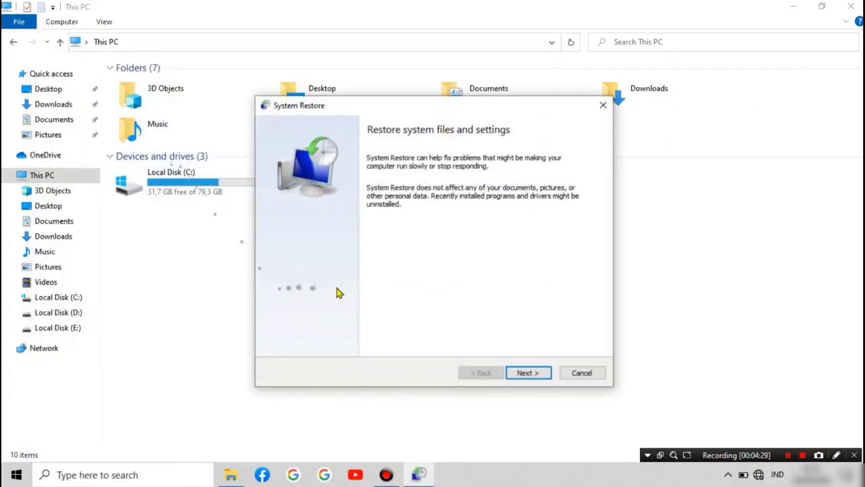
left_click(851, 6)
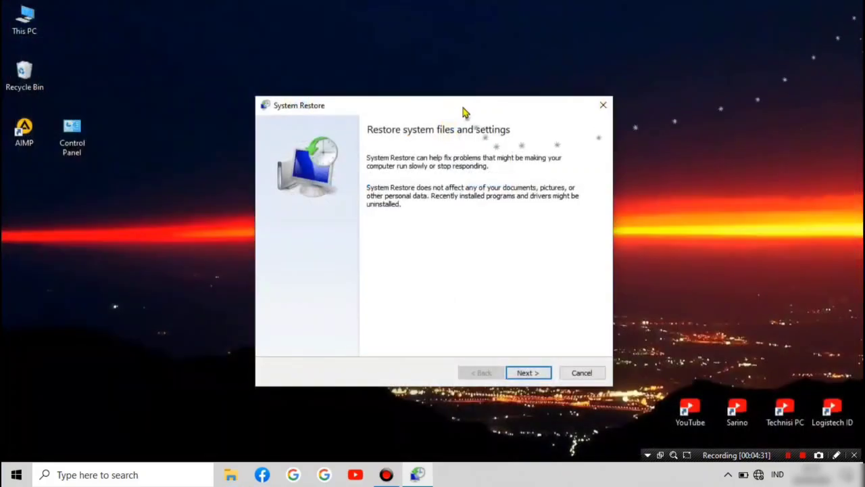
- Restore the computer to the manual restore point SYSTEM SEBELUM ERROR dated 17/09/2023 23.30.54, and confirm starting the restore
left_click_drag(461, 108, 463, 69)
left_click(527, 335)
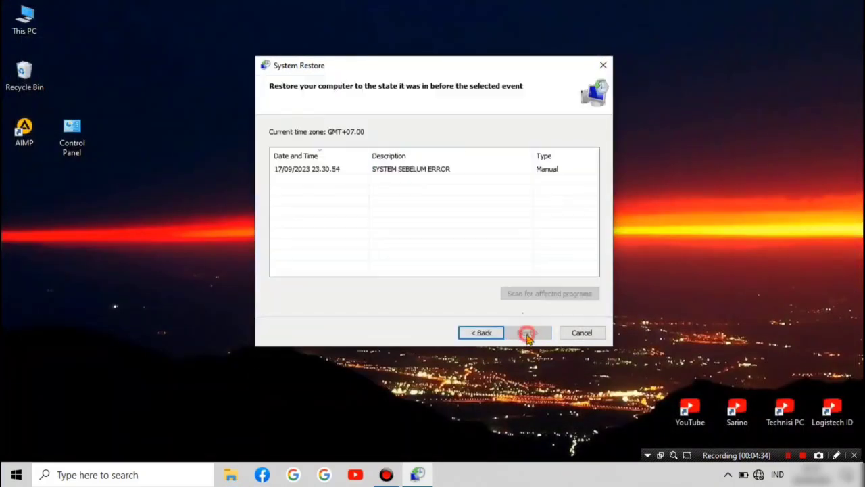
left_click(399, 171)
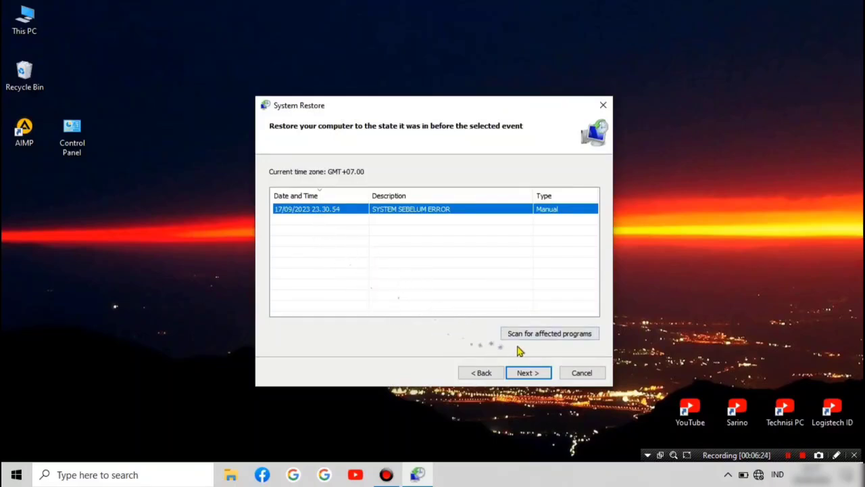
left_click(529, 373)
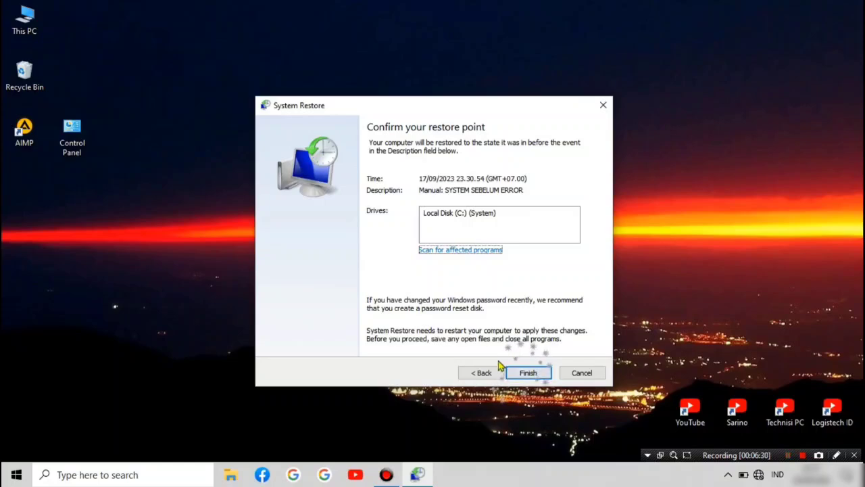
left_click(539, 375)
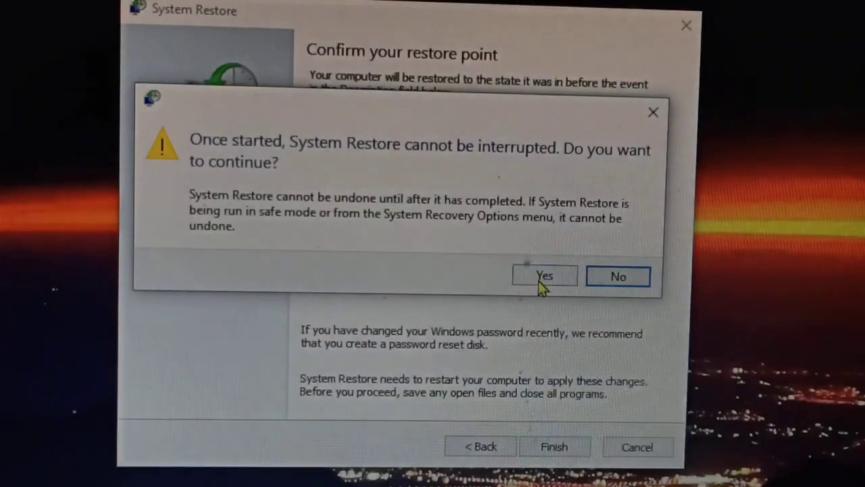
left_click(538, 284)
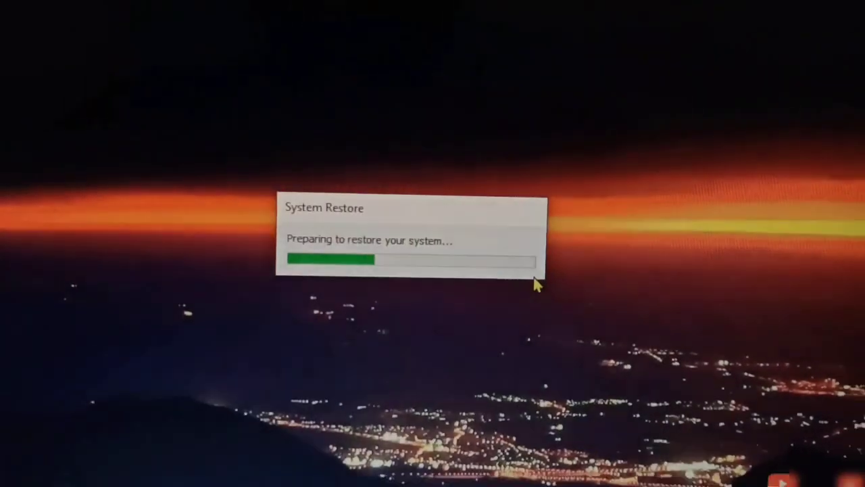